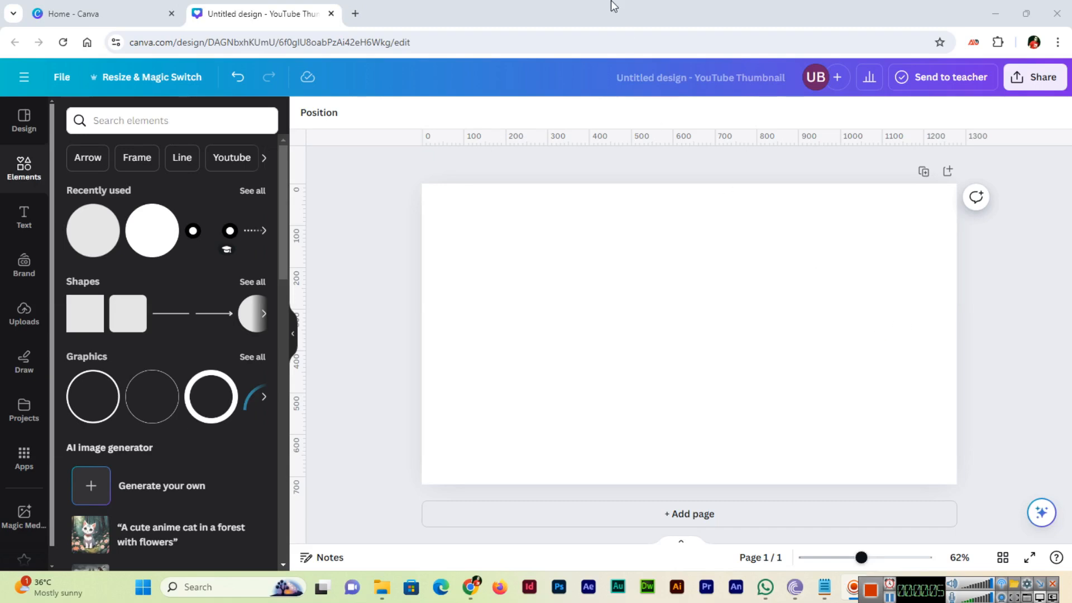
- Add a heading text box to the blank thumbnail reading 'Umair Butt'
left_click(24, 216)
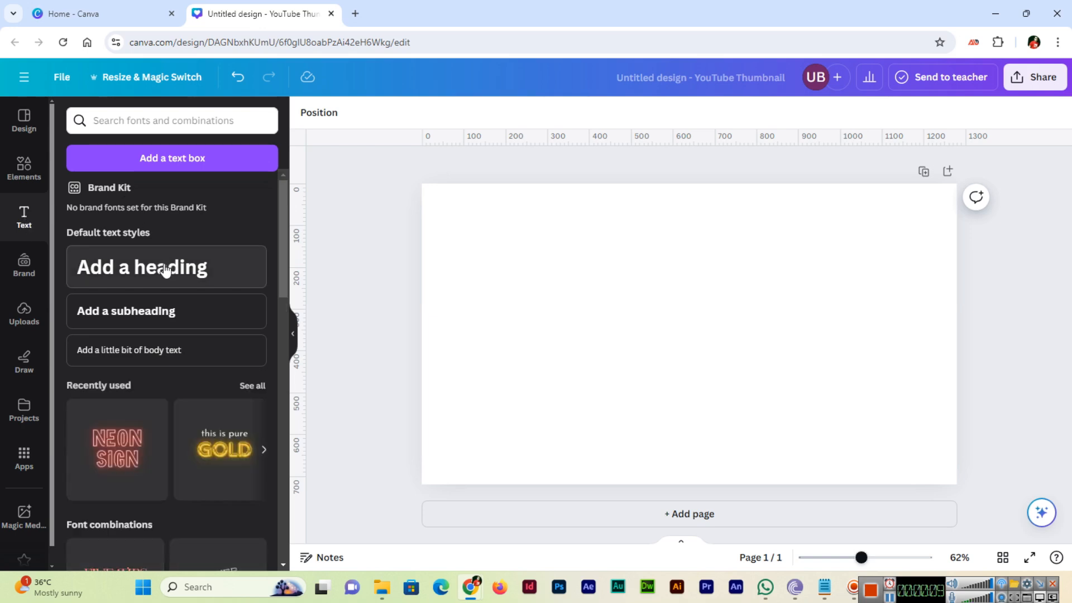
left_click_drag(145, 270, 629, 359)
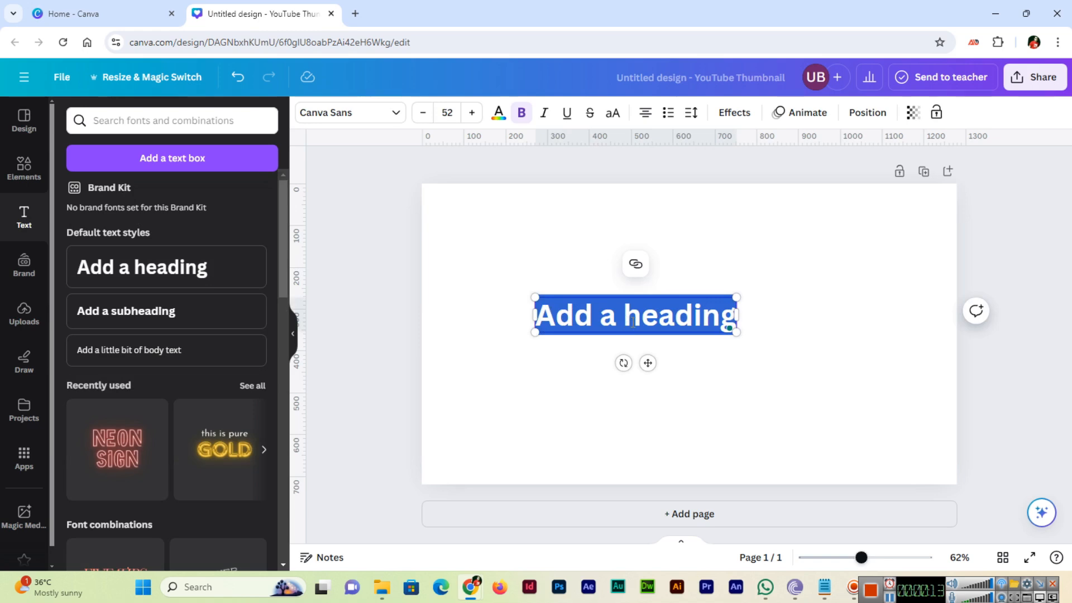
type("Umair But")
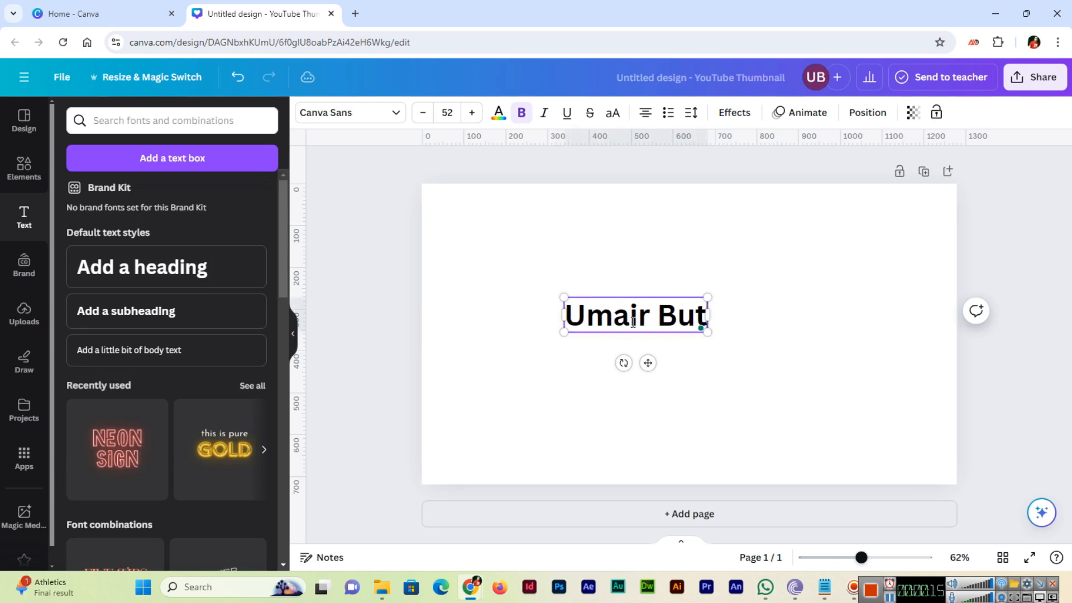
type("t")
left_click(449, 220)
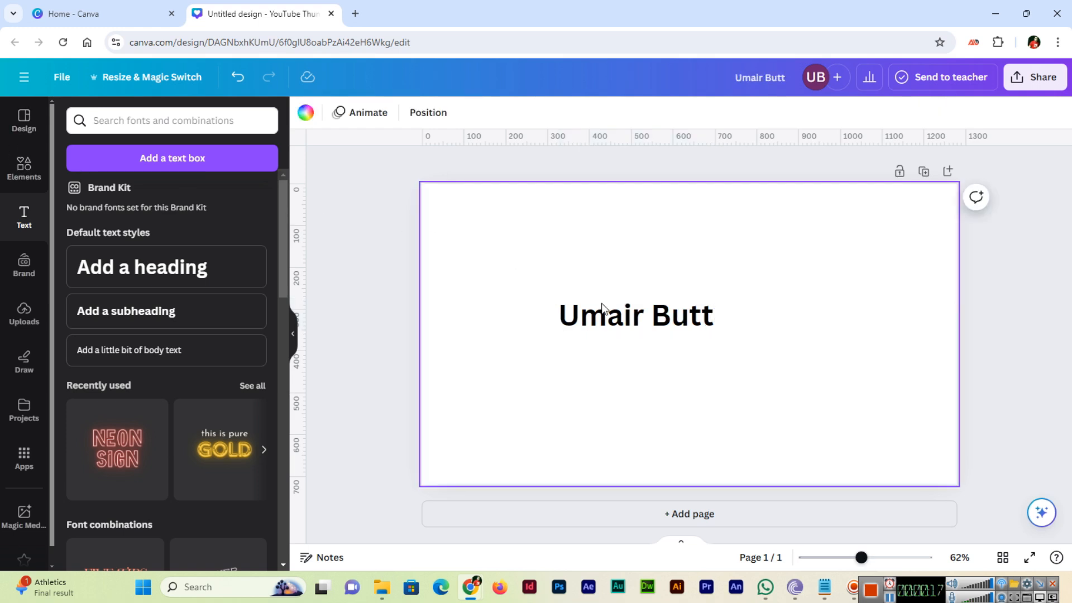
- Drag the 'Umair Butt' heading around the page, leaving it at the lower left
left_click(664, 327)
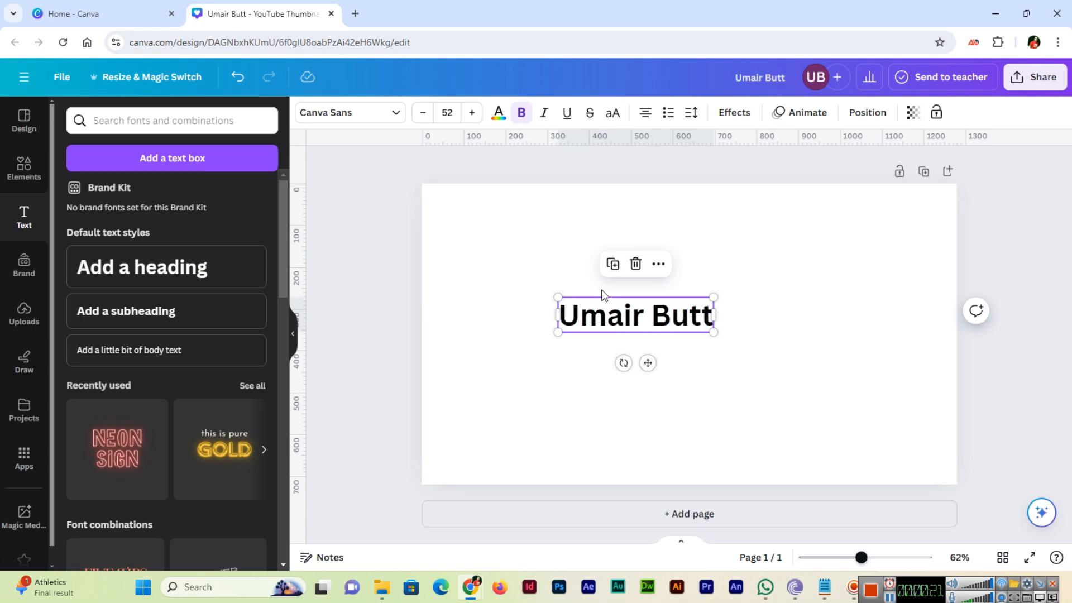
left_click_drag(628, 323, 690, 326)
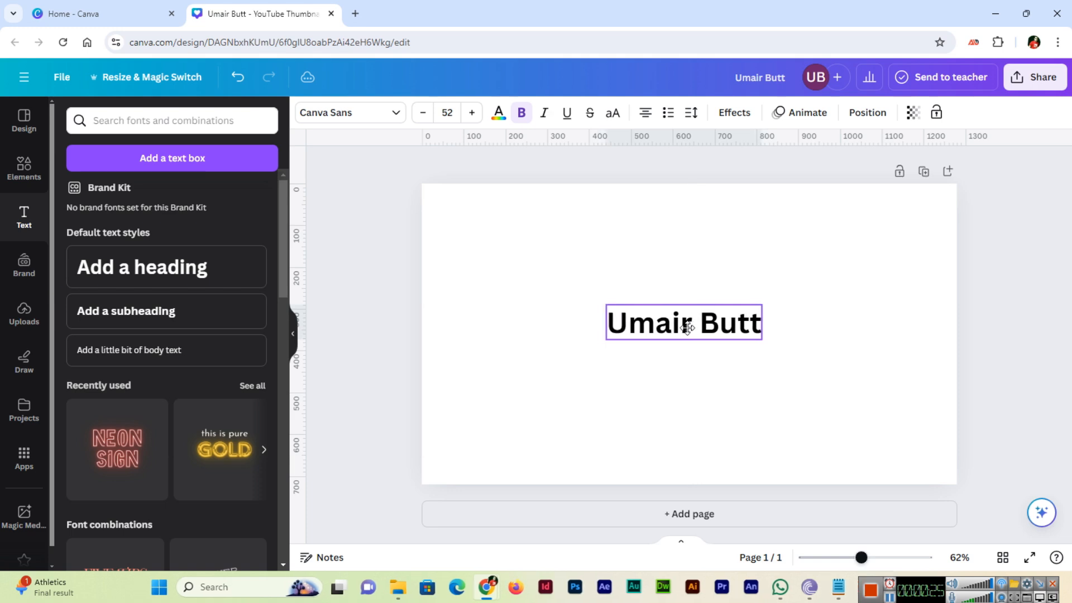
left_click_drag(690, 325, 690, 337)
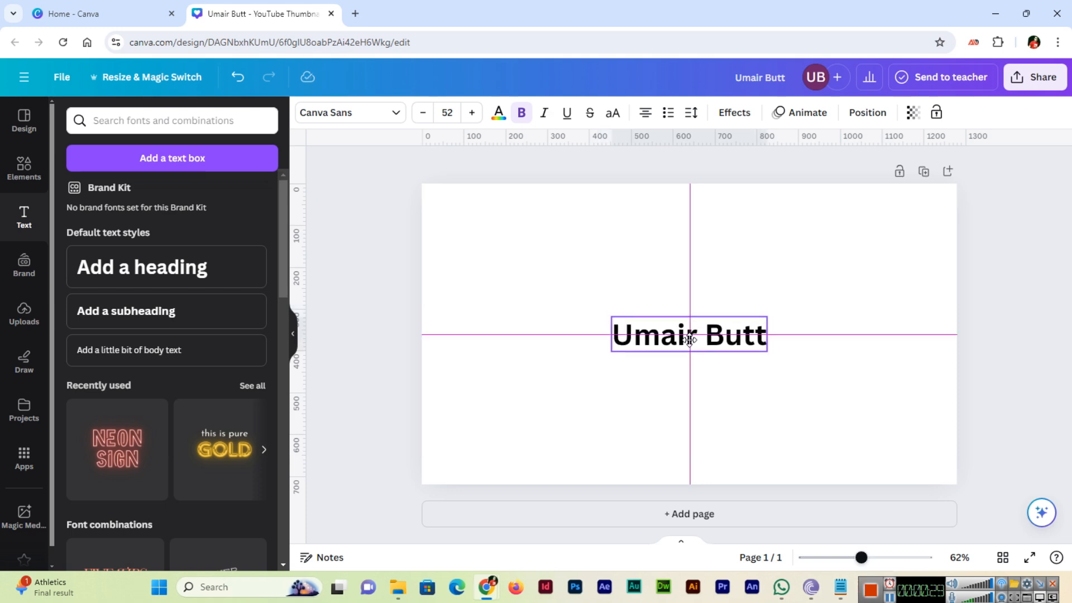
mouse_move(690, 339)
left_mouse_down()
mouse_move(691, 308)
mouse_move(693, 336)
mouse_move(787, 263)
mouse_move(854, 292)
mouse_move(848, 334)
left_mouse_up()
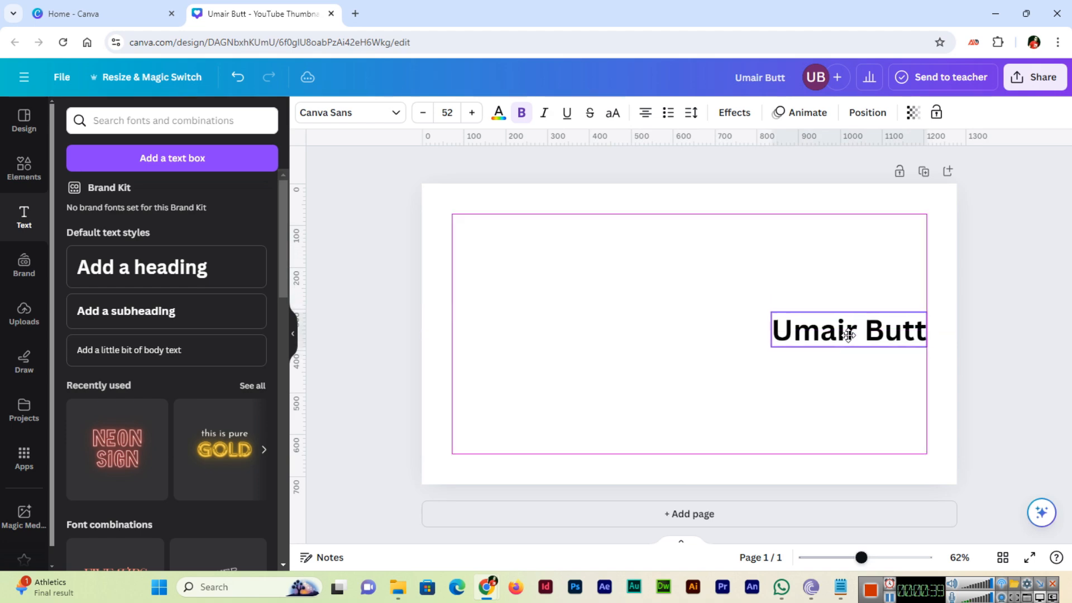
mouse_move(848, 334)
left_mouse_down()
mouse_move(693, 281)
mouse_move(676, 372)
mouse_move(597, 303)
mouse_move(551, 390)
left_mouse_up()
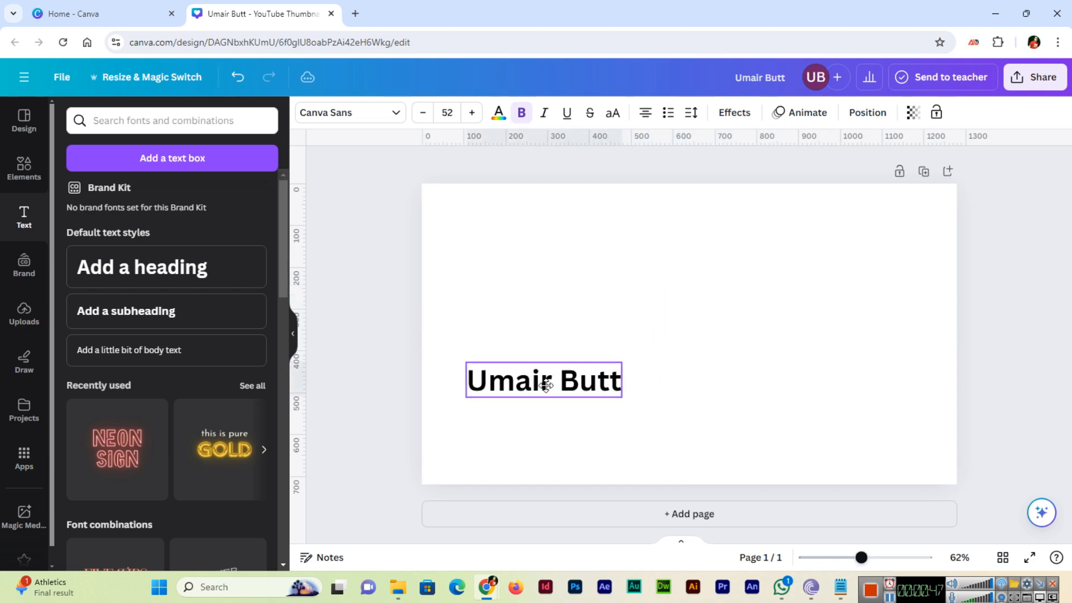
left_click(867, 113)
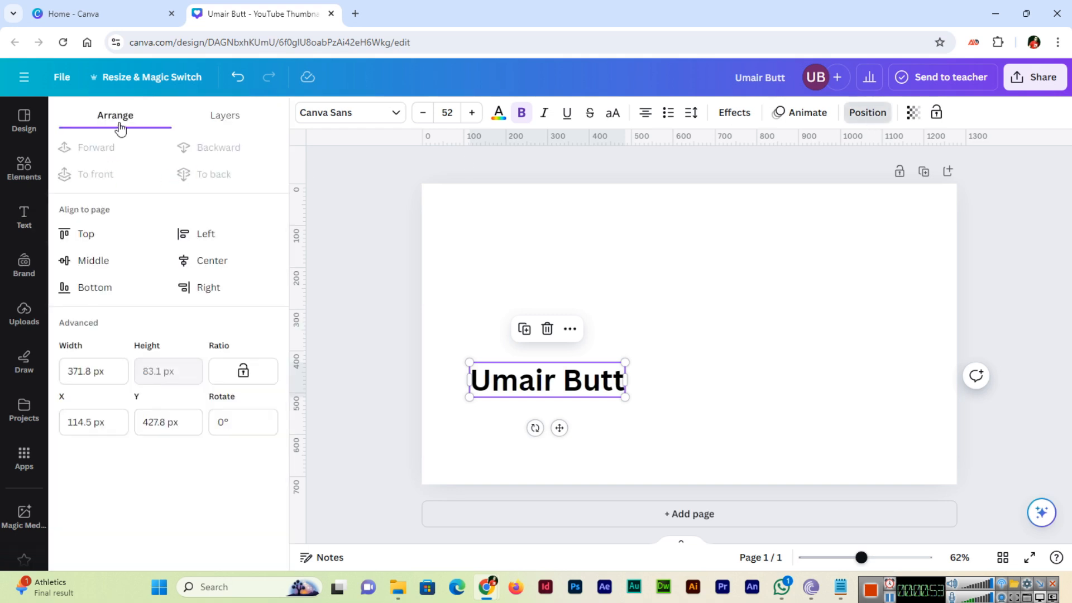
- Try the heading at middle, centre and top alignments, then drag it to the lower left
left_click(102, 265)
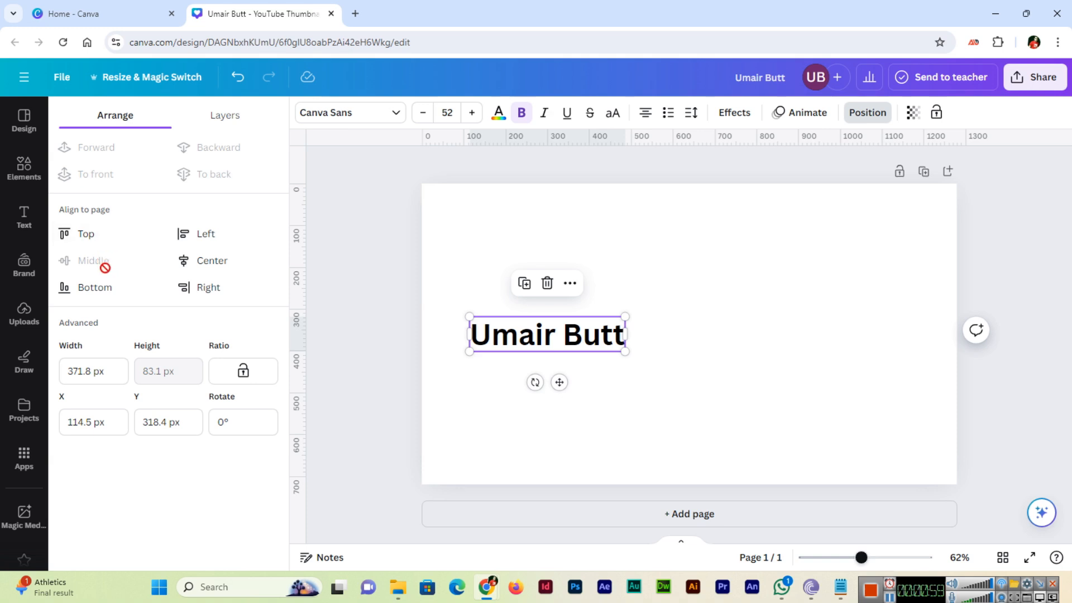
left_click(210, 271)
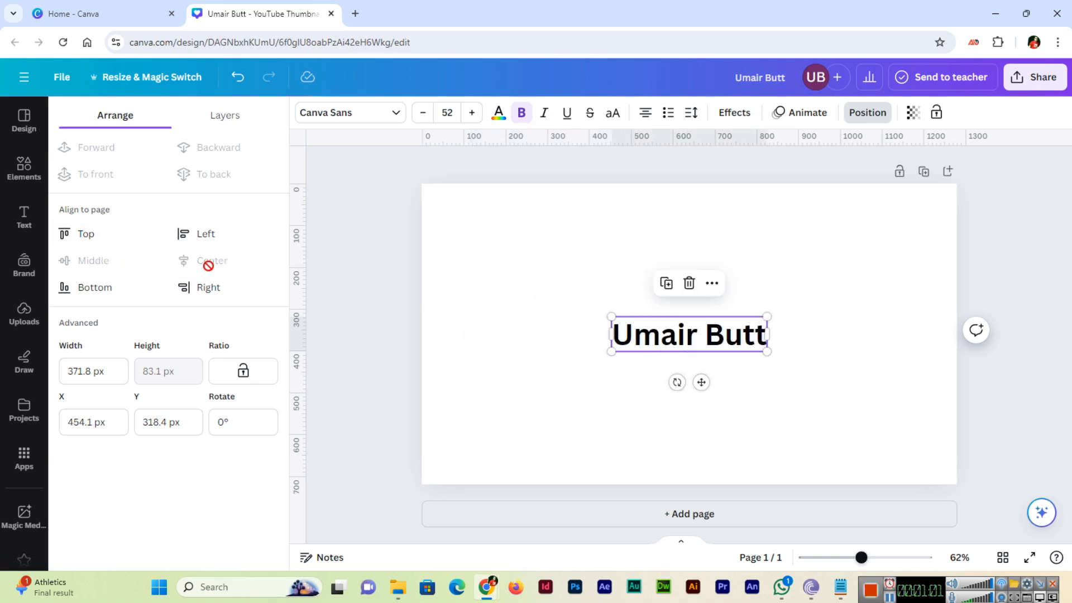
left_click(85, 234)
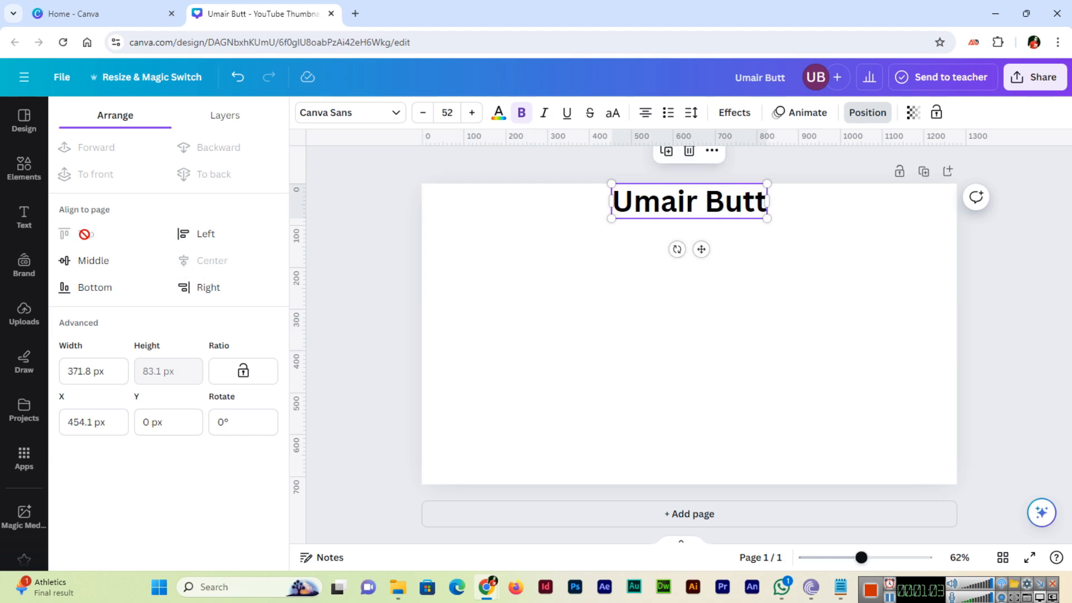
left_click_drag(730, 214, 583, 363)
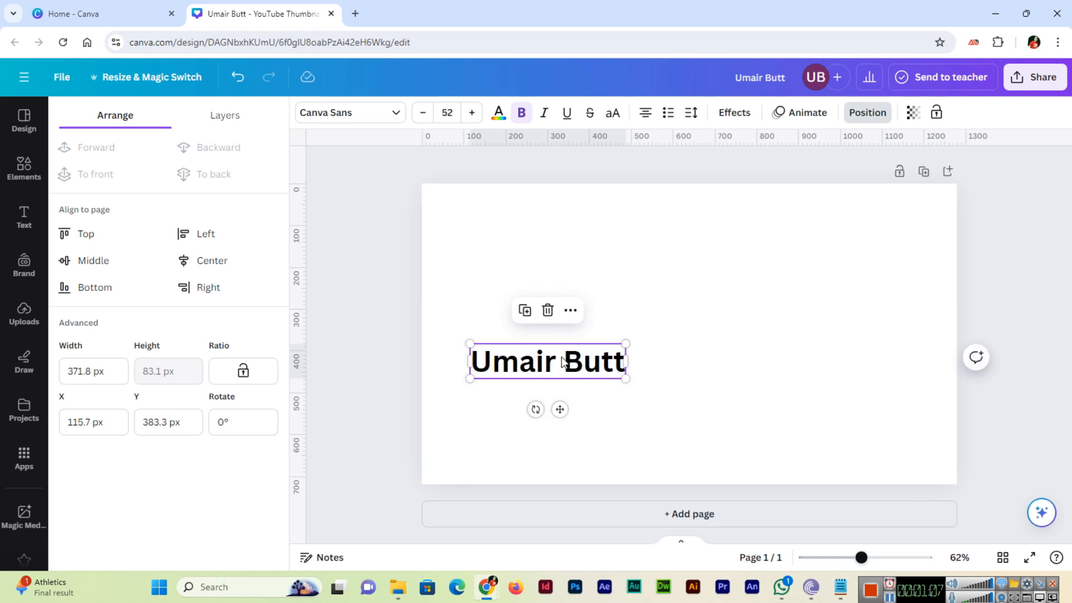
left_click_drag(554, 365, 577, 363)
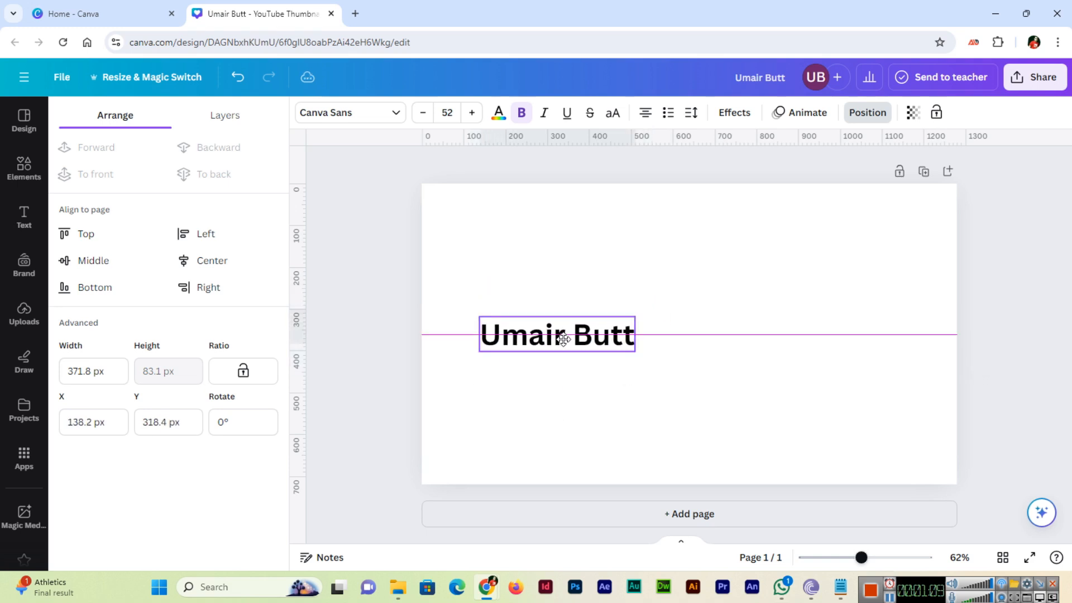
left_click(88, 421)
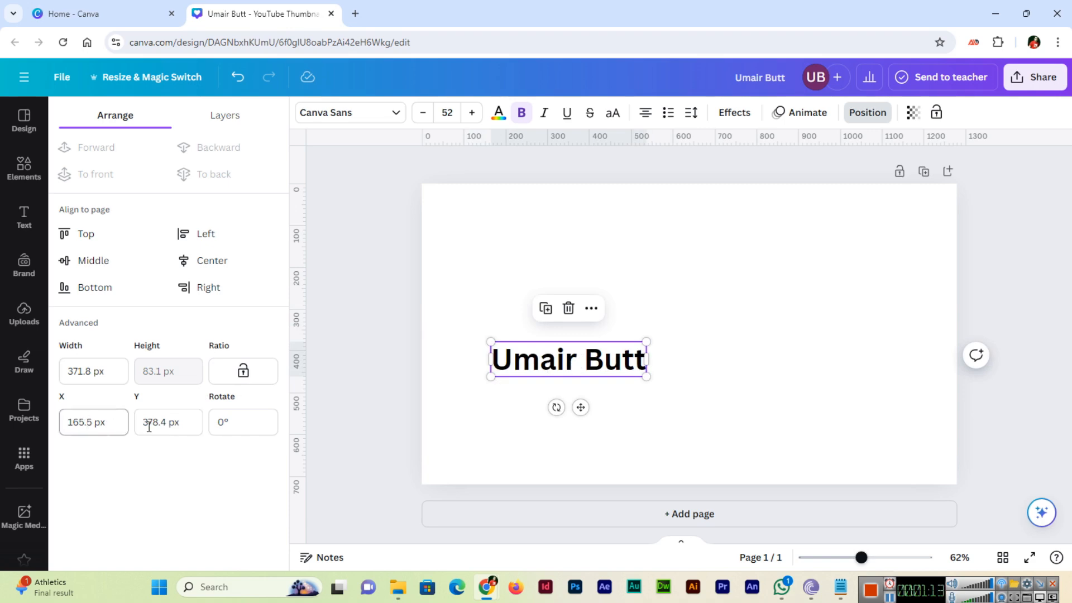
left_click_drag(558, 365, 539, 360)
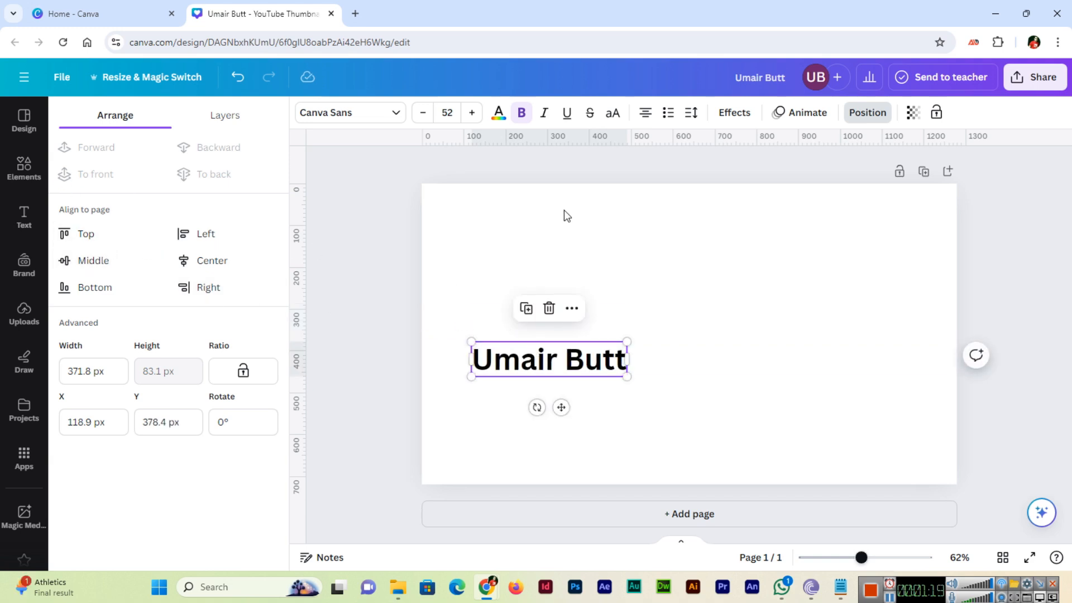
- Align the heading to top and middle between drags, then centre it both ways
left_click(126, 235)
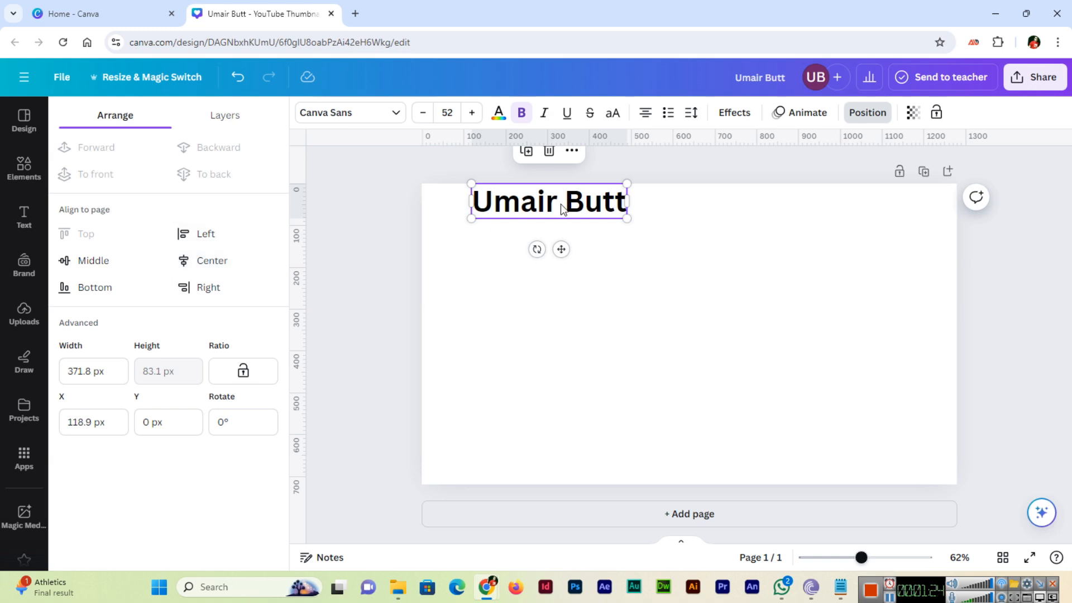
left_click_drag(560, 204, 560, 394)
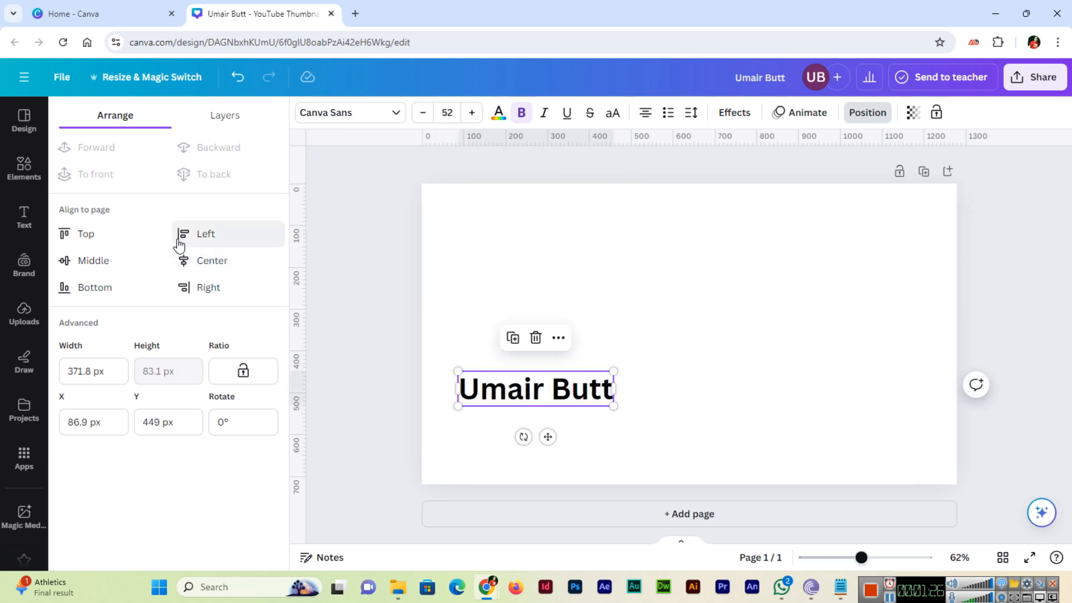
left_click(108, 273)
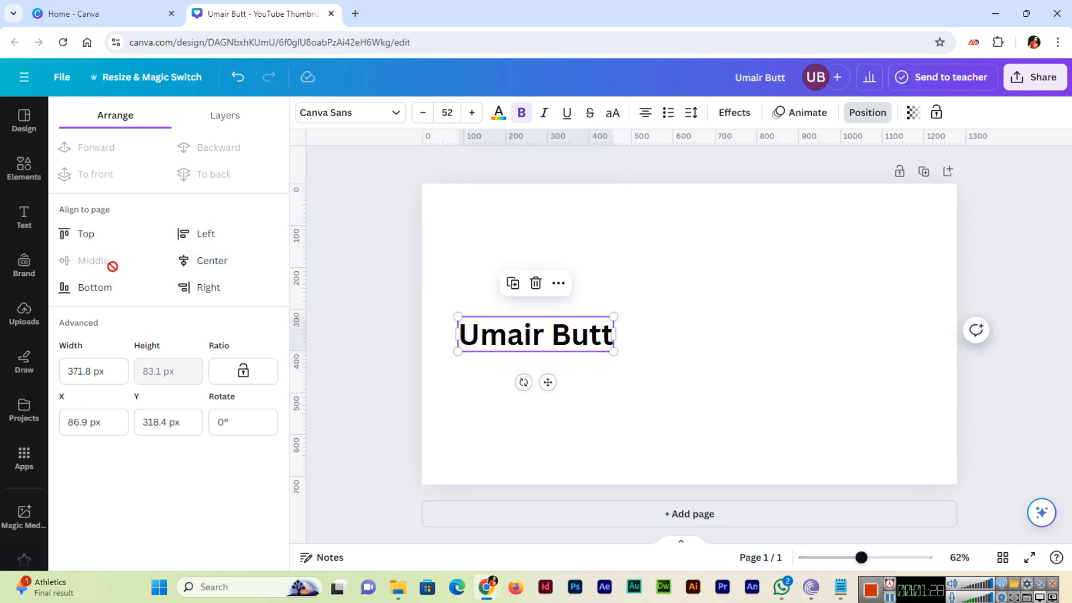
left_click_drag(513, 351, 518, 419)
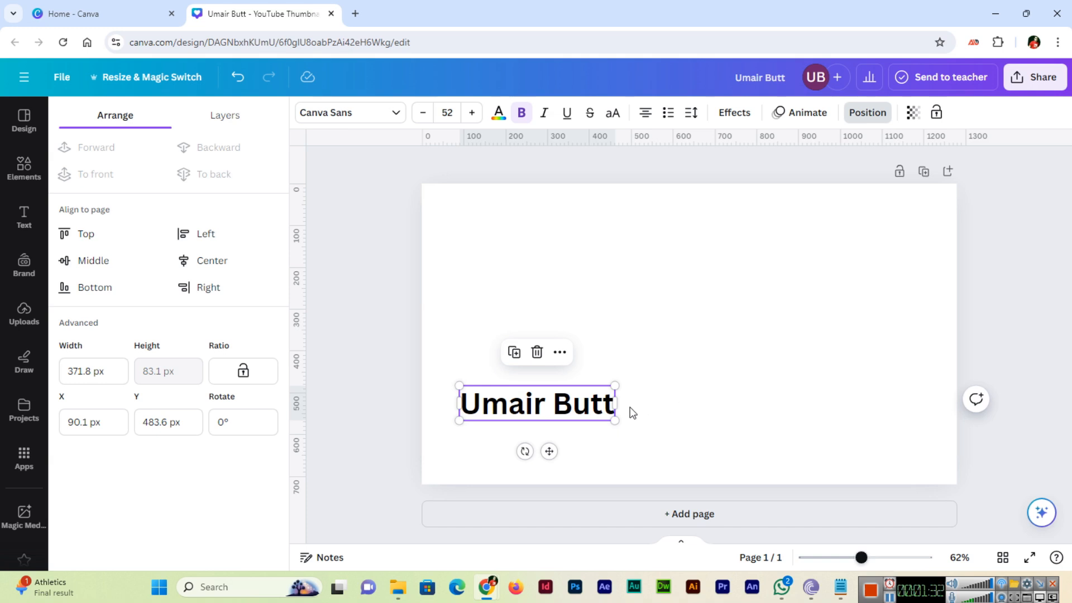
left_click(206, 260)
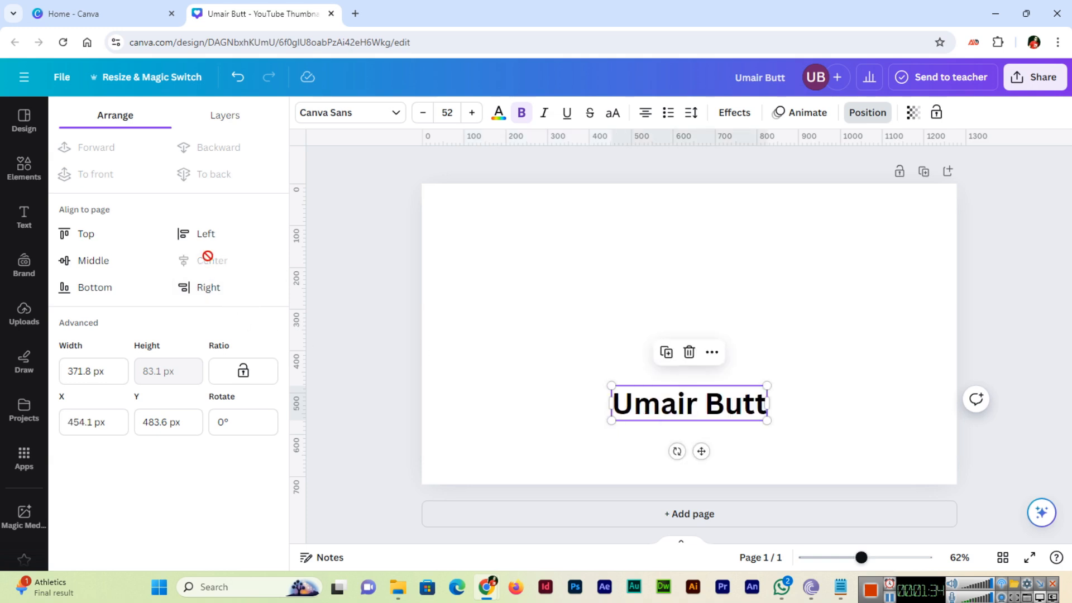
left_click(86, 260)
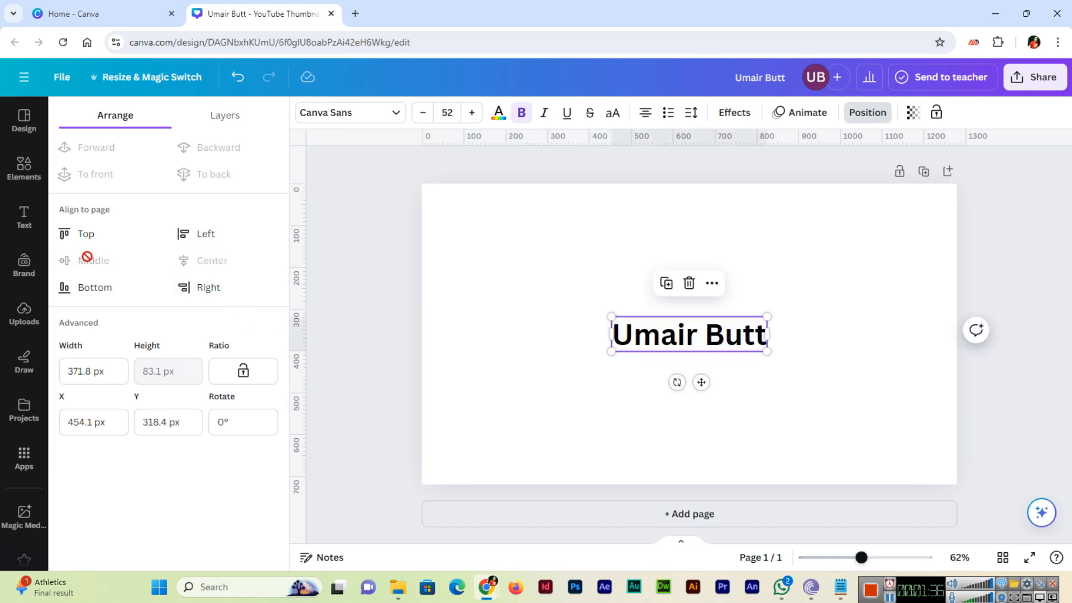
- Try the heading at the bottom and right edges, then leave it centred horizontally and vertically
left_click(94, 287)
left_click_drag(689, 476, 565, 336)
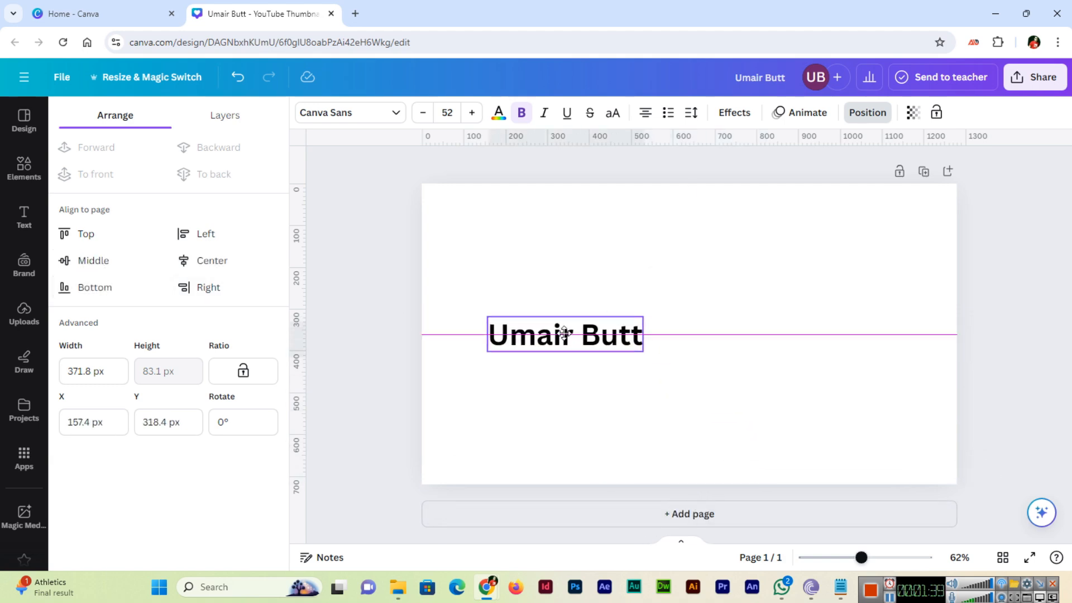
left_click(99, 289)
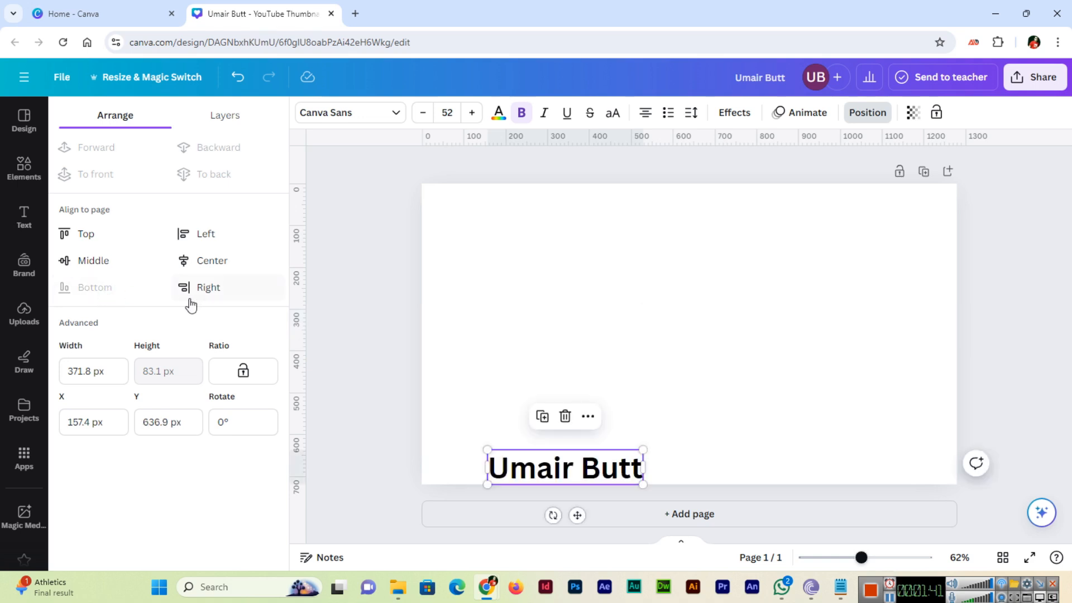
left_click_drag(560, 479, 549, 402)
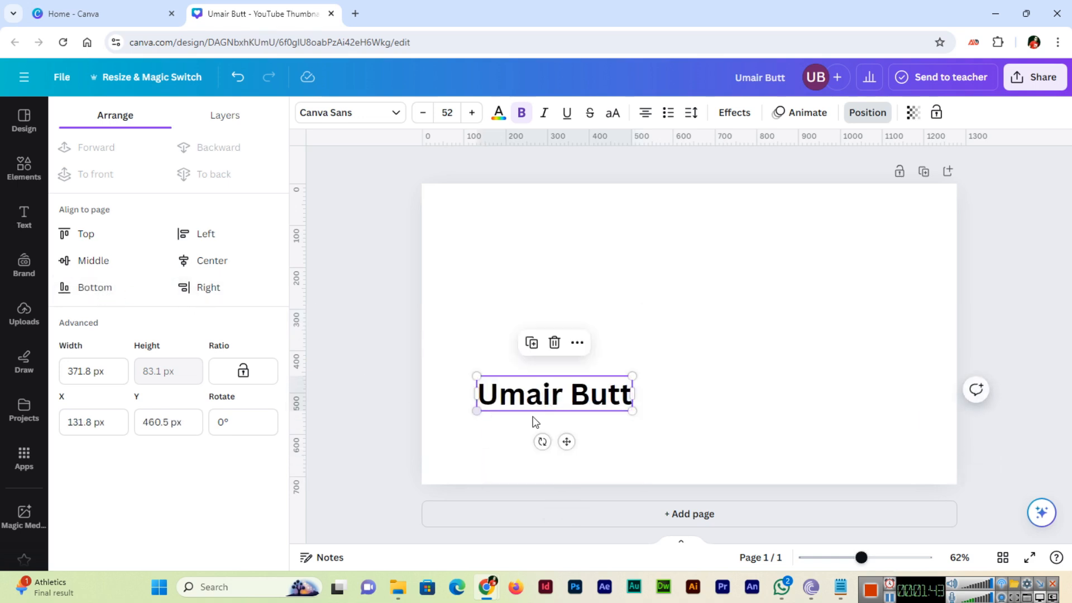
left_click(208, 287)
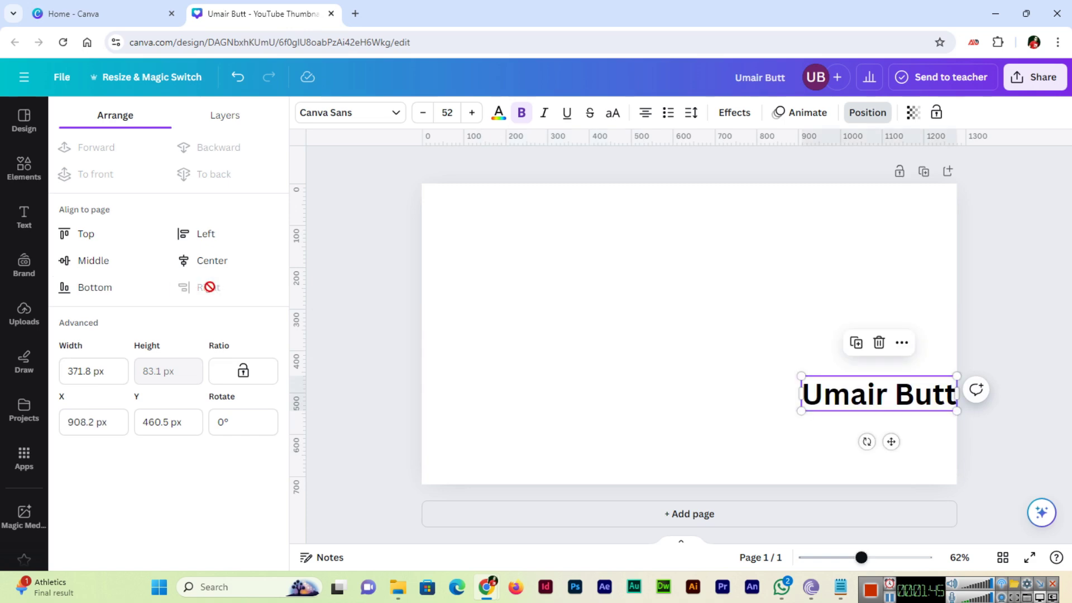
left_click(93, 261)
left_click(212, 259)
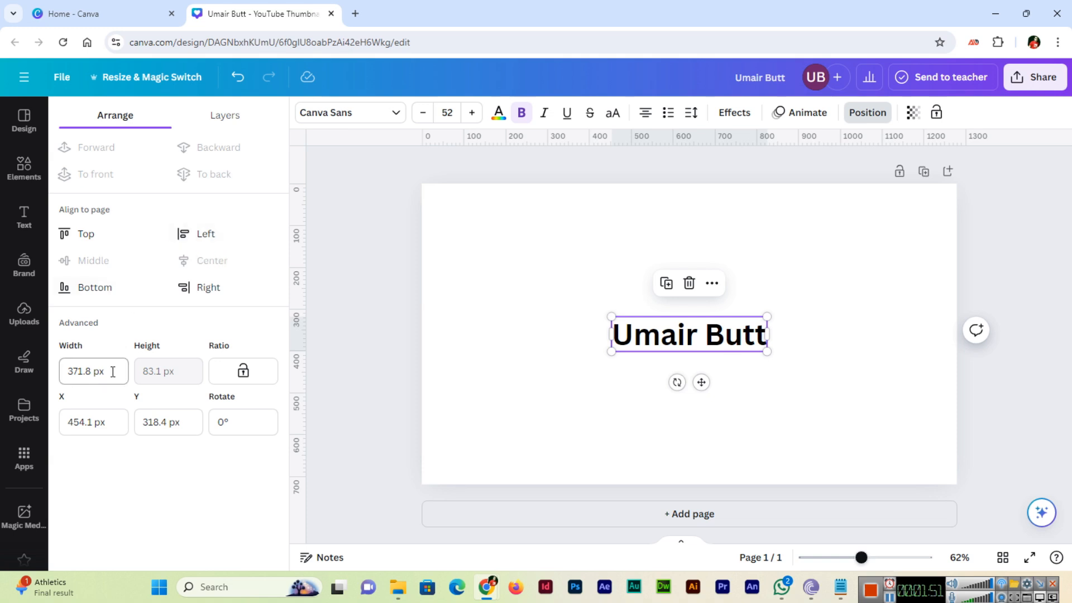
- Set the heading's position to X 350 then 300 px and Y 250 px
left_click(109, 421)
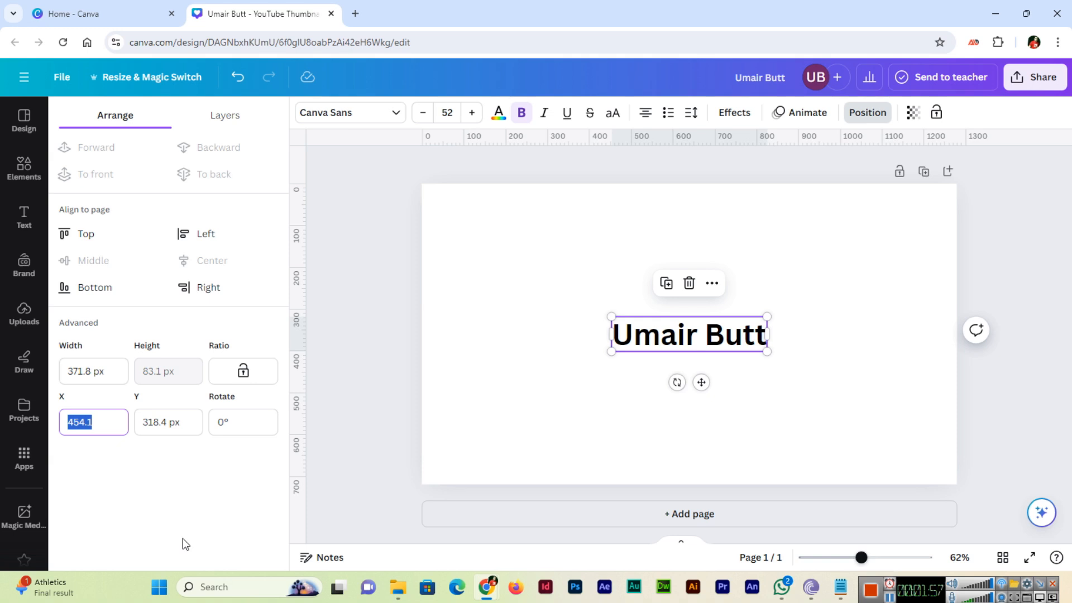
type("350")
key("Return")
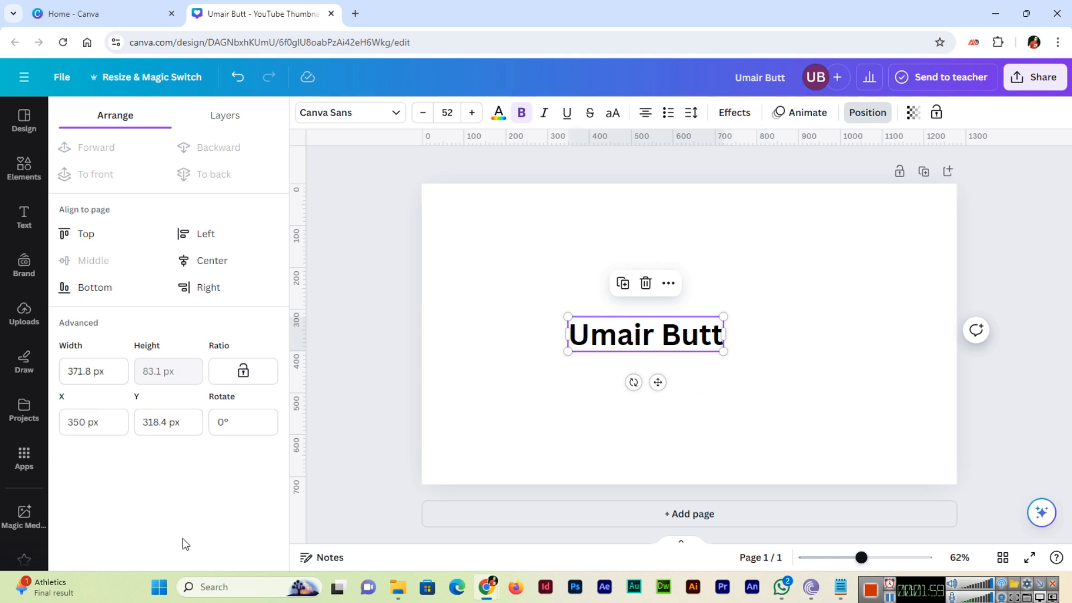
double_click(109, 422)
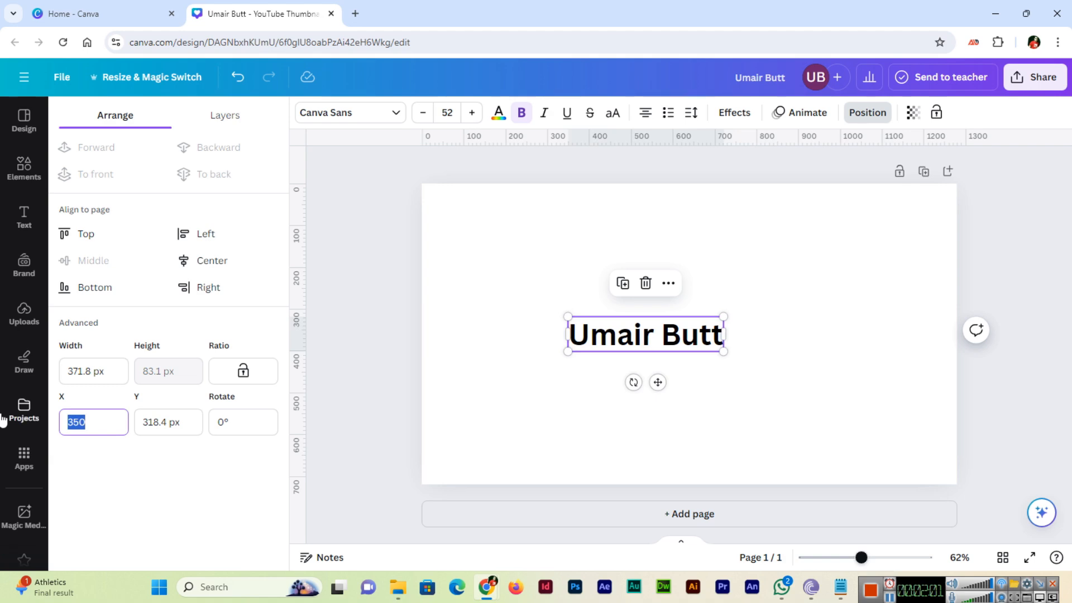
type("3")
key("Return")
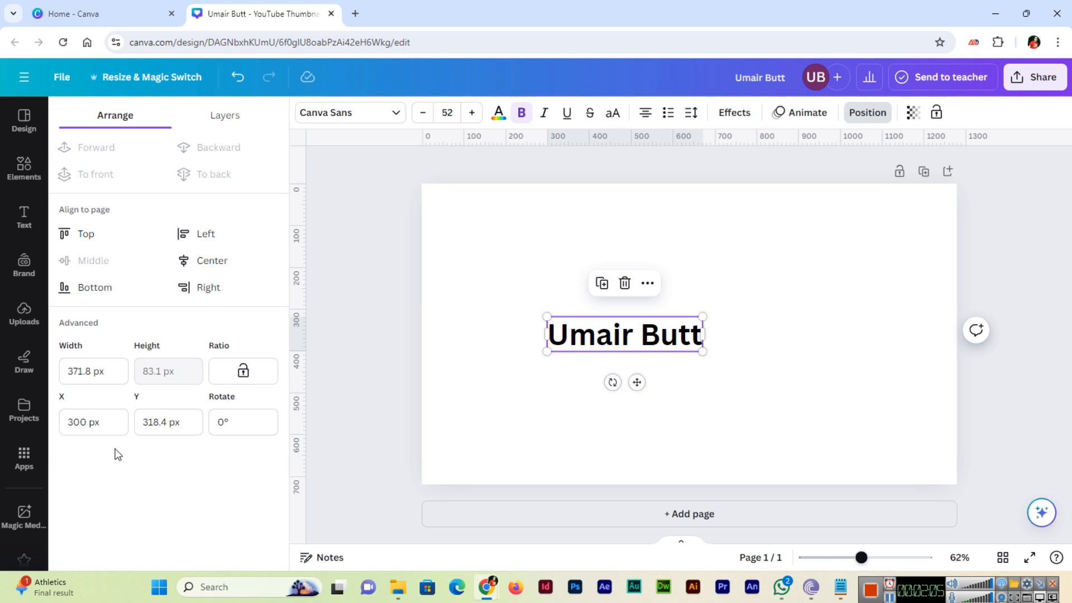
left_click(168, 423)
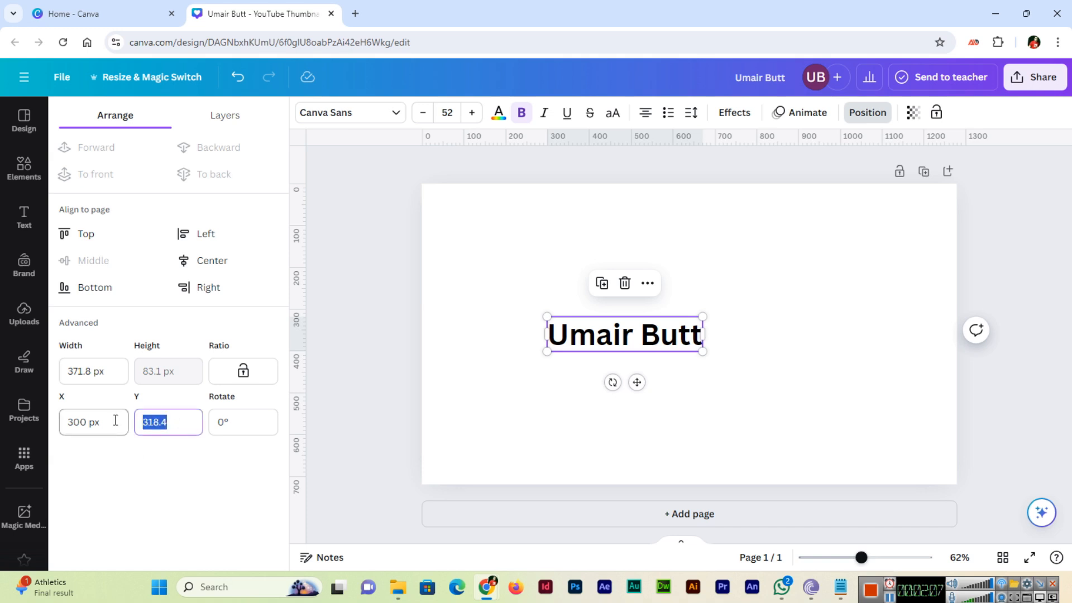
type("250")
key("Return")
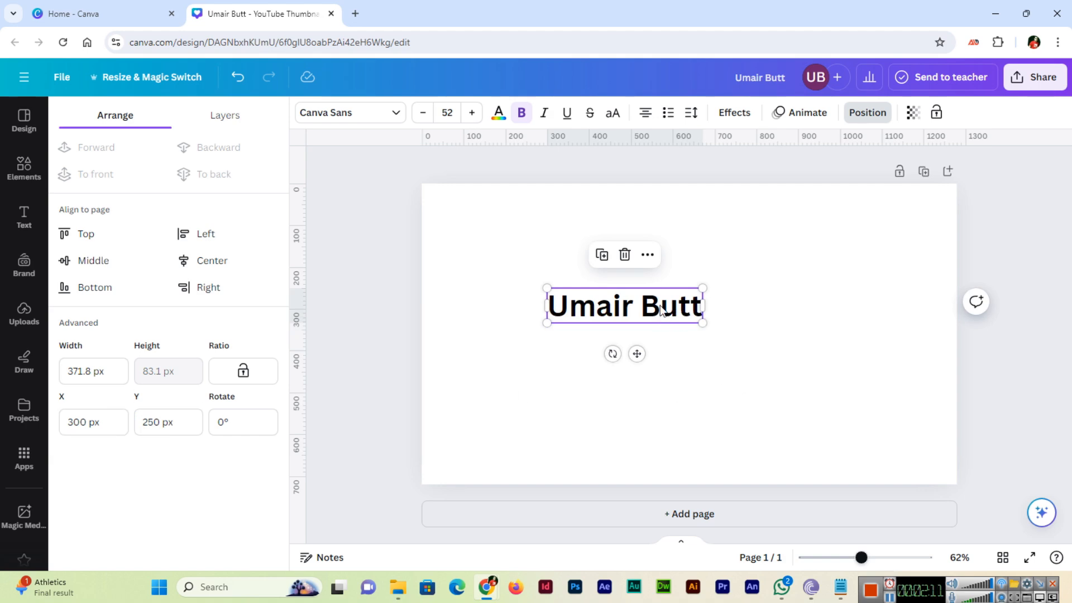
- Drag the heading lower and left of the page centre
left_click_drag(661, 309, 617, 408)
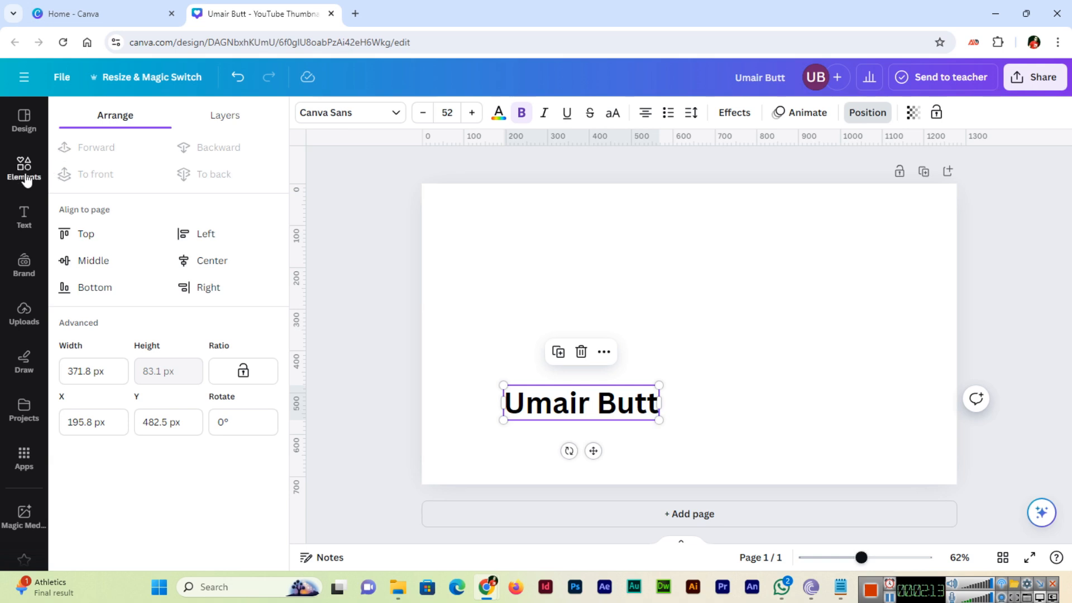
left_click(24, 168)
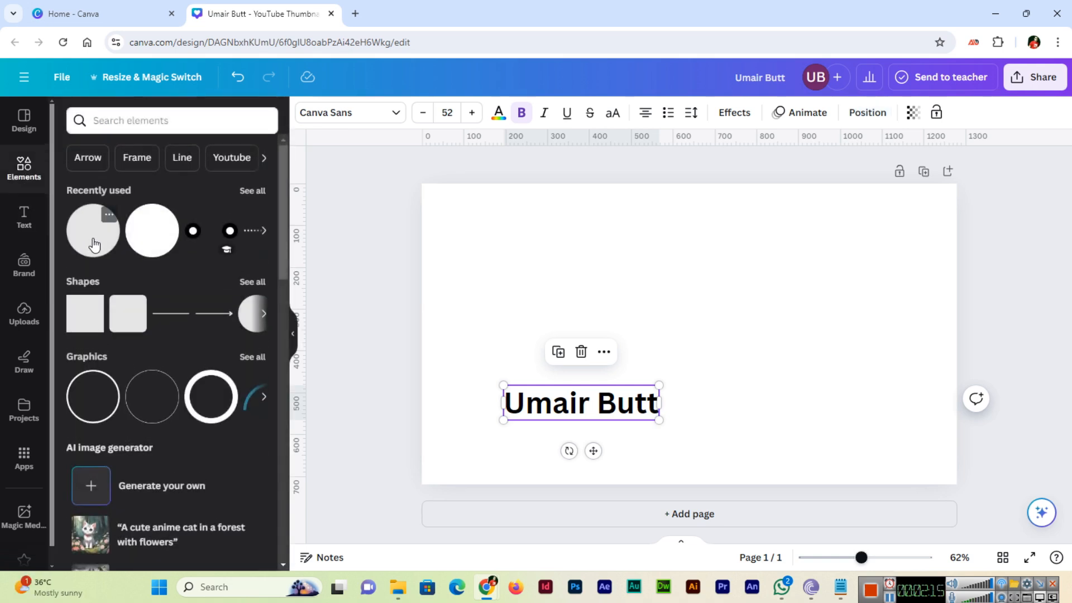
- Place a black circle from recently used elements onto the page and select it
left_click_drag(95, 243, 833, 303)
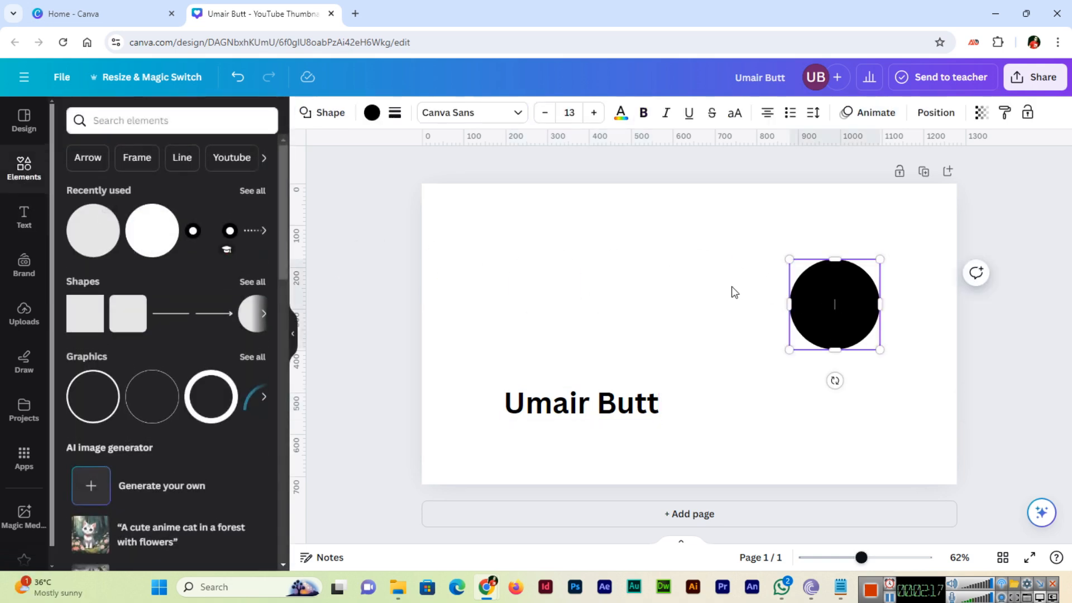
left_click(854, 318)
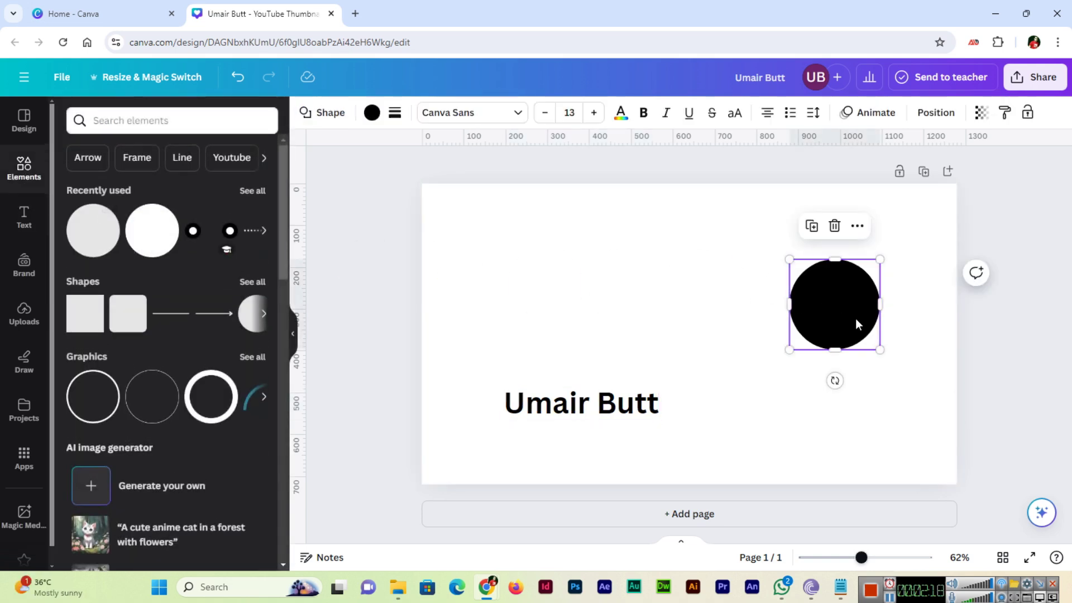
left_click(935, 112)
- Try the circle at left, top, bottom and right, ending centred horizontally and vertically
left_click(93, 261)
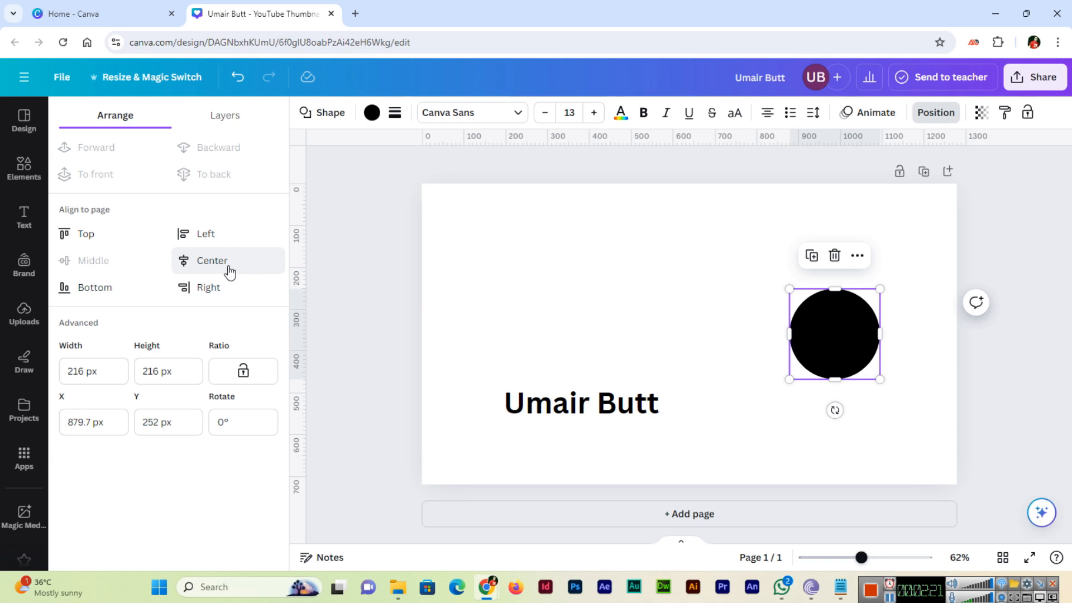
left_click(213, 260)
left_click(204, 234)
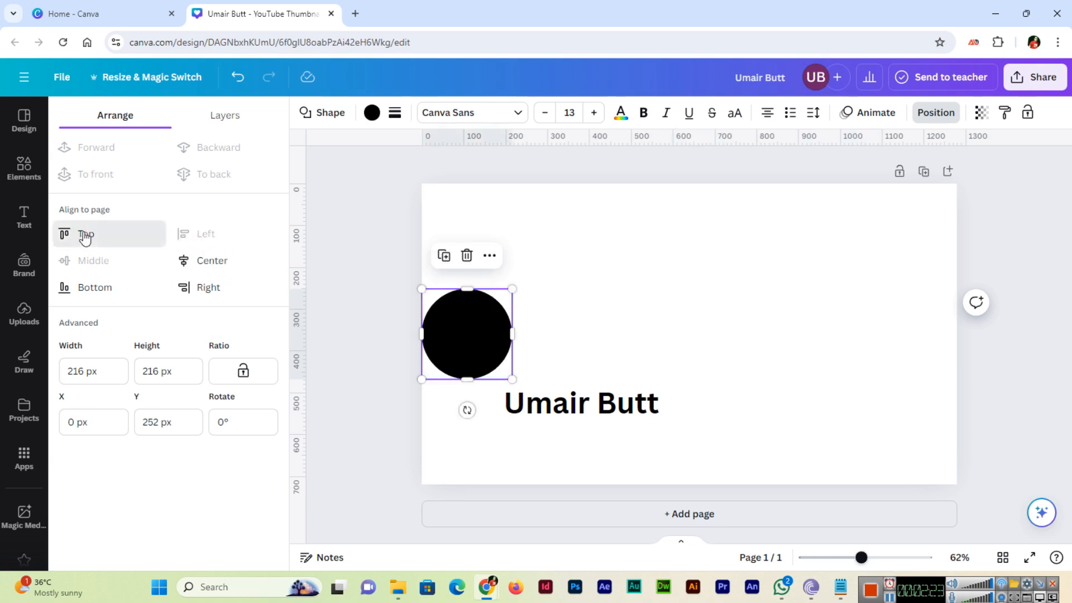
left_click(86, 234)
left_click(95, 287)
left_click(208, 288)
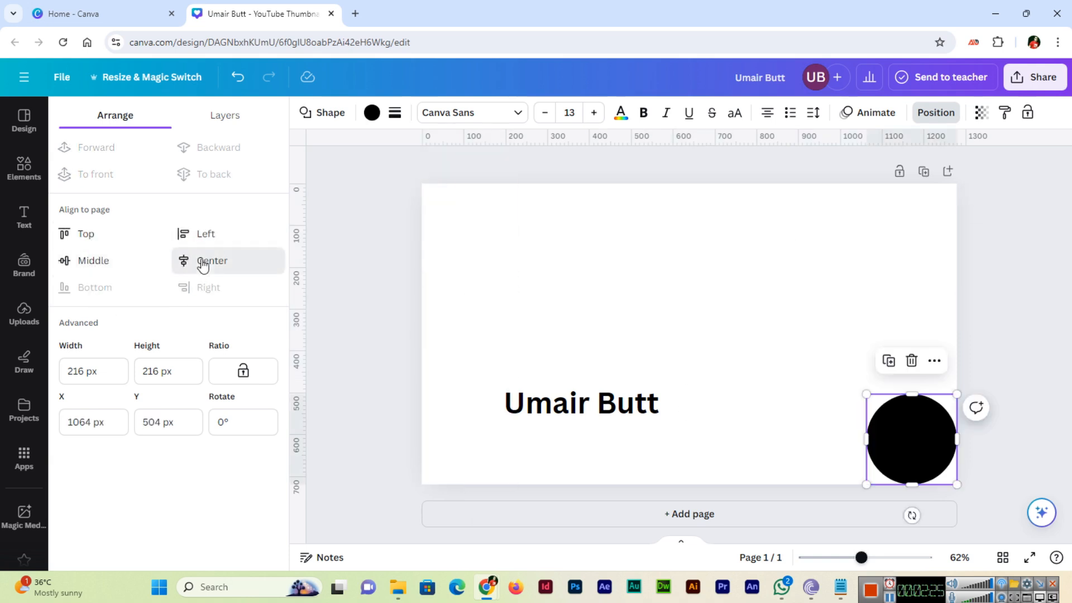
left_click(202, 261)
left_click(93, 261)
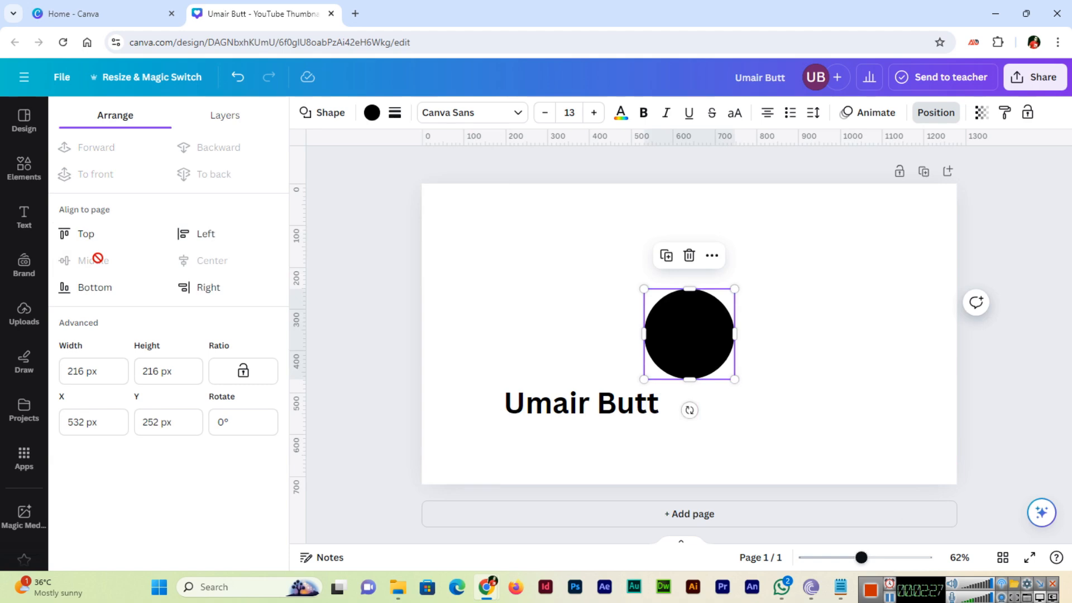